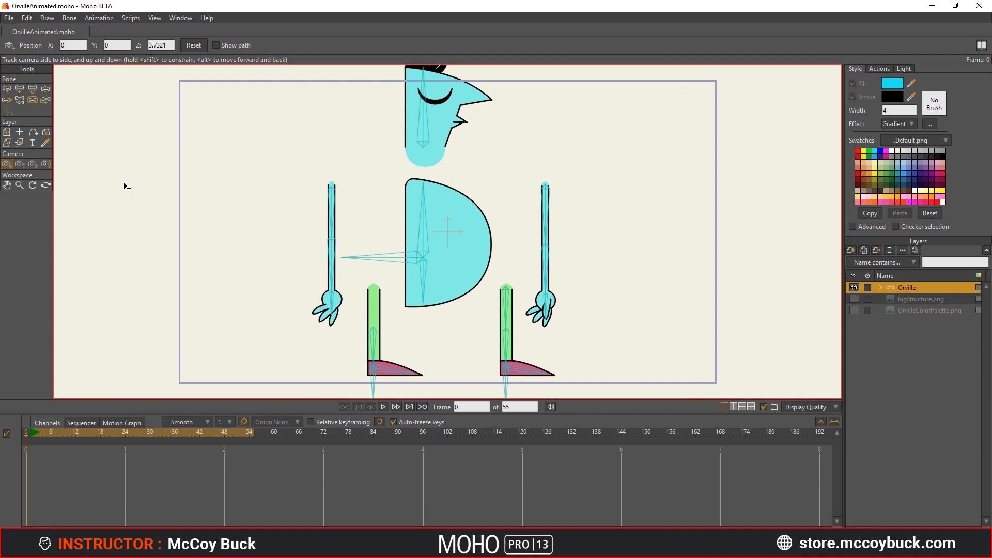
Step: Set the project dimensions to 1080p HDTV (1920x1080) and apply the project settings
{"action": "left_click", "coordinate": [9, 17]}
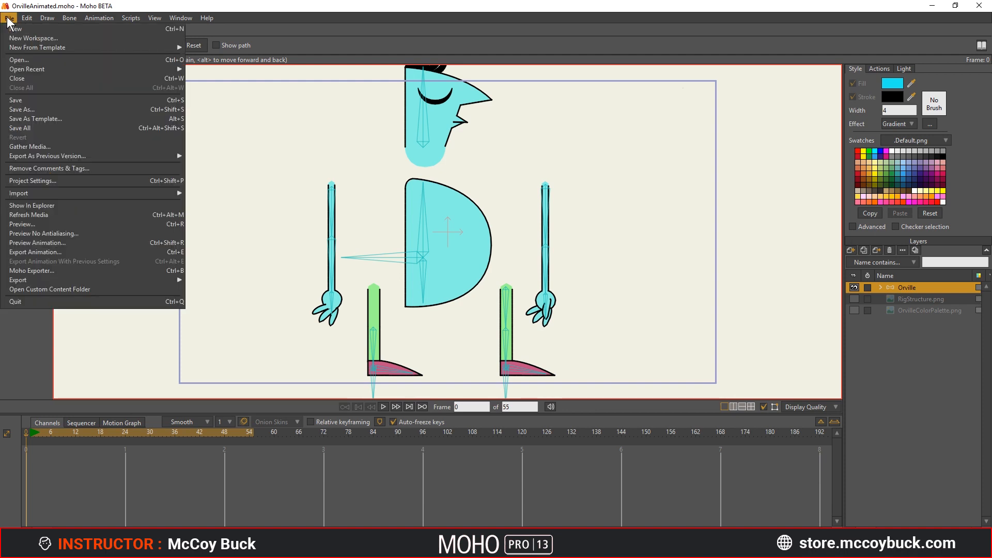
{"action": "left_click", "coordinate": [39, 184]}
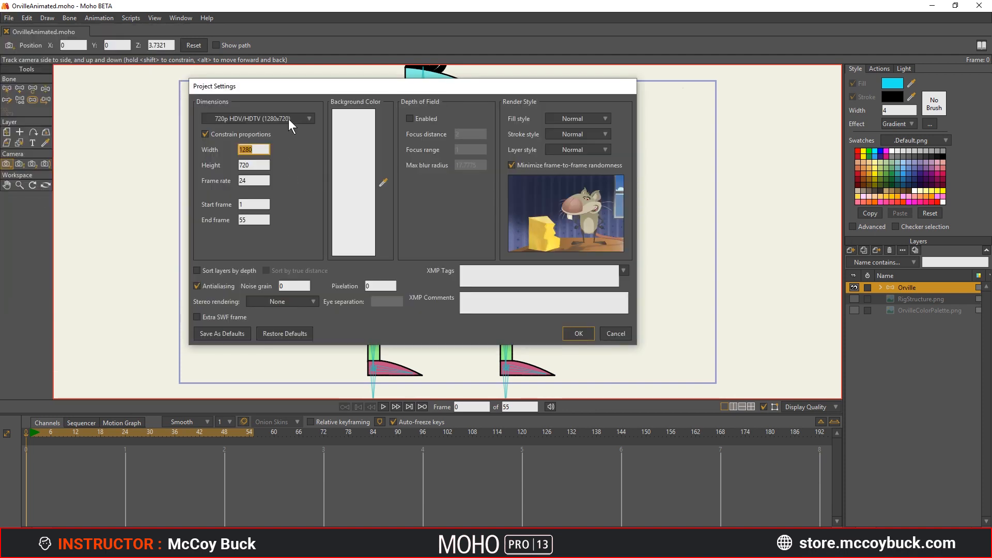
{"action": "left_click", "coordinate": [288, 119]}
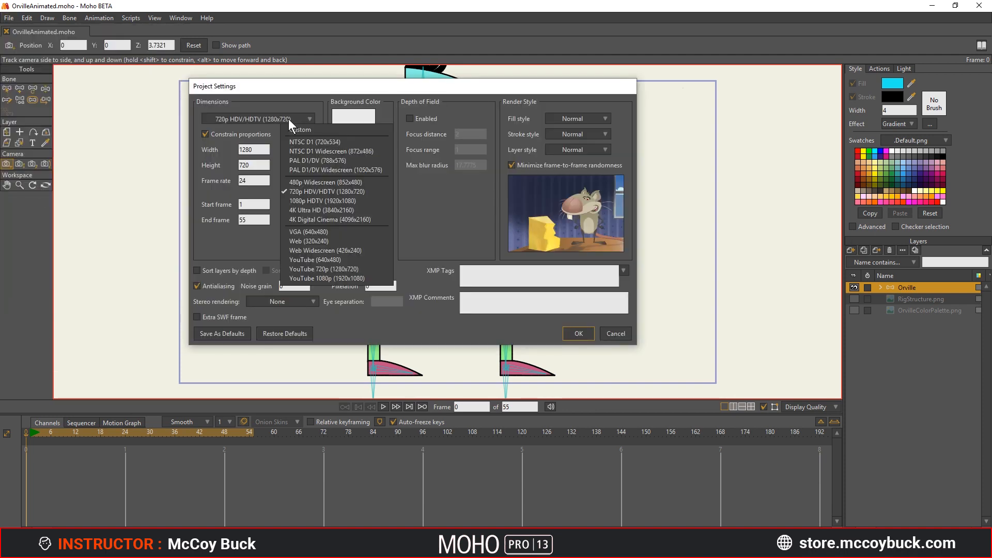
{"action": "left_click", "coordinate": [293, 201]}
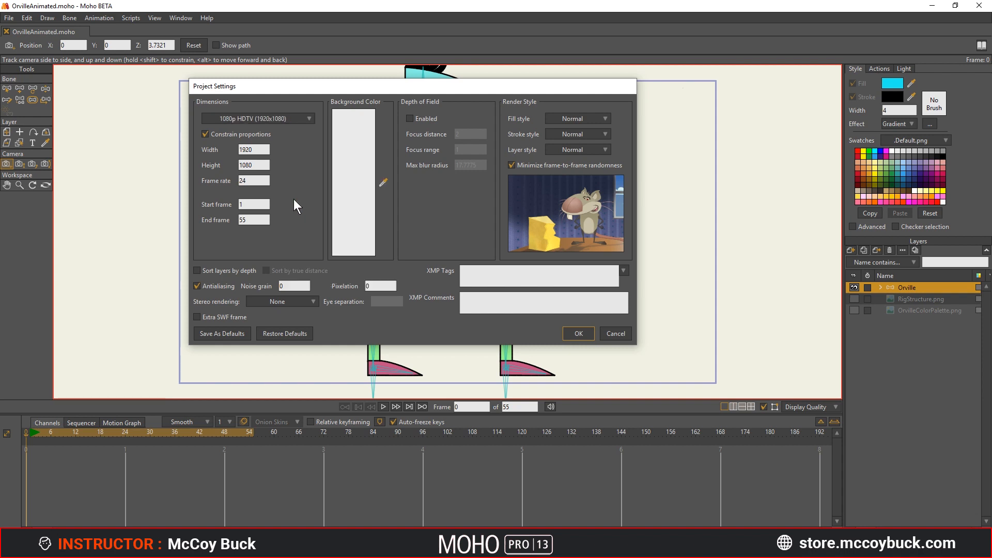
{"action": "left_click", "coordinate": [262, 182]}
{"action": "left_click", "coordinate": [256, 219]}
{"action": "left_click", "coordinate": [583, 332]}
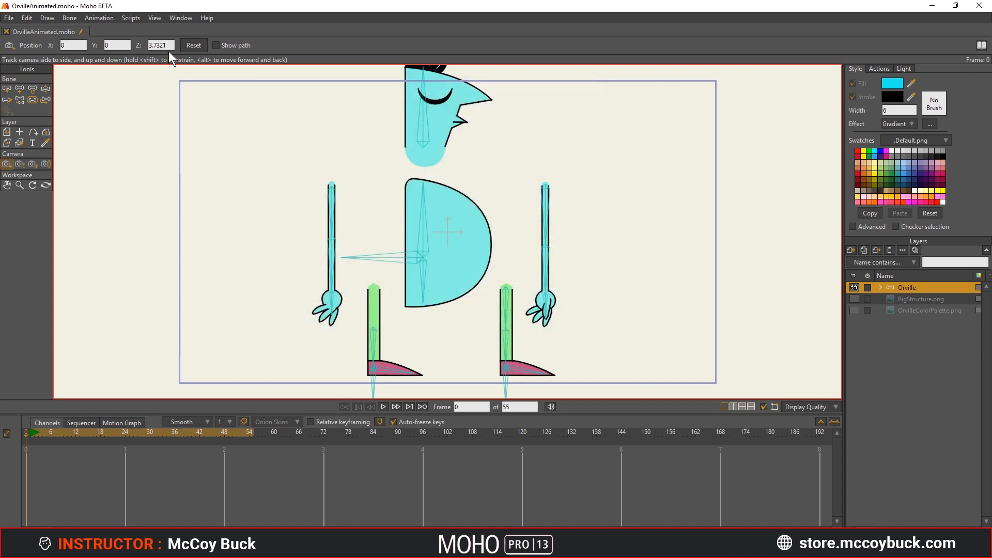
Step: Check the Auto-Freeze Keyframes option and zoom in on the timeline for wider frame spacing
{"action": "left_click", "coordinate": [113, 18]}
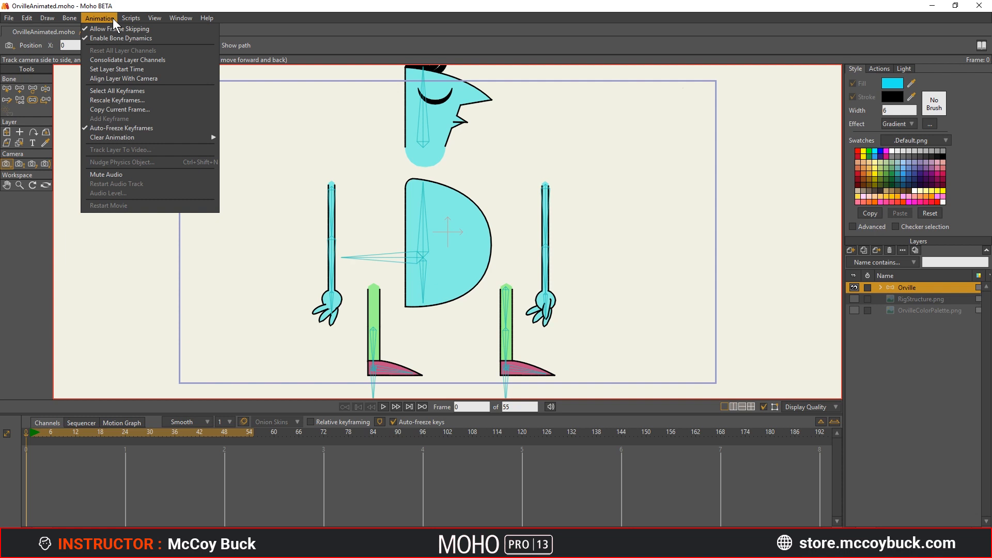
{"action": "left_click", "coordinate": [268, 133]}
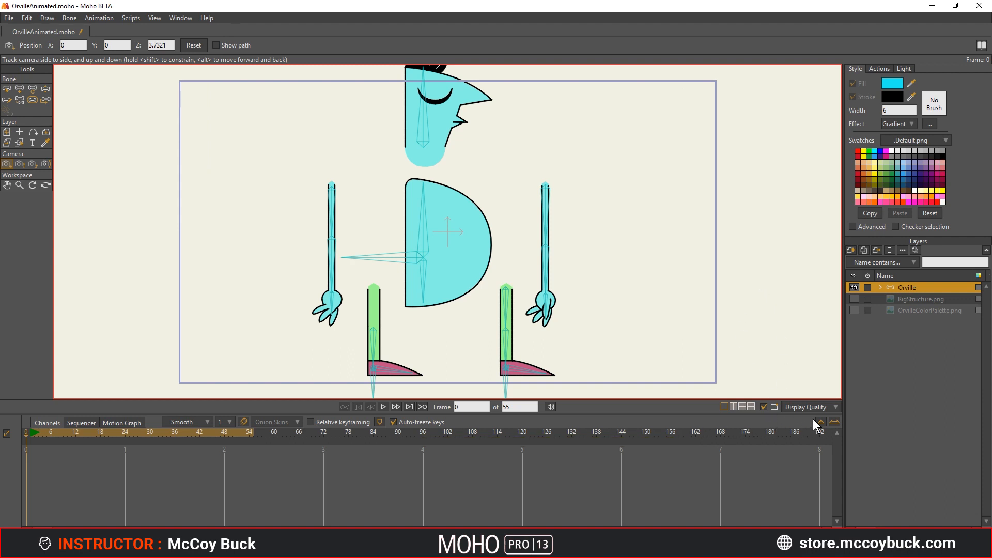
{"action": "left_click", "coordinate": [834, 421]}
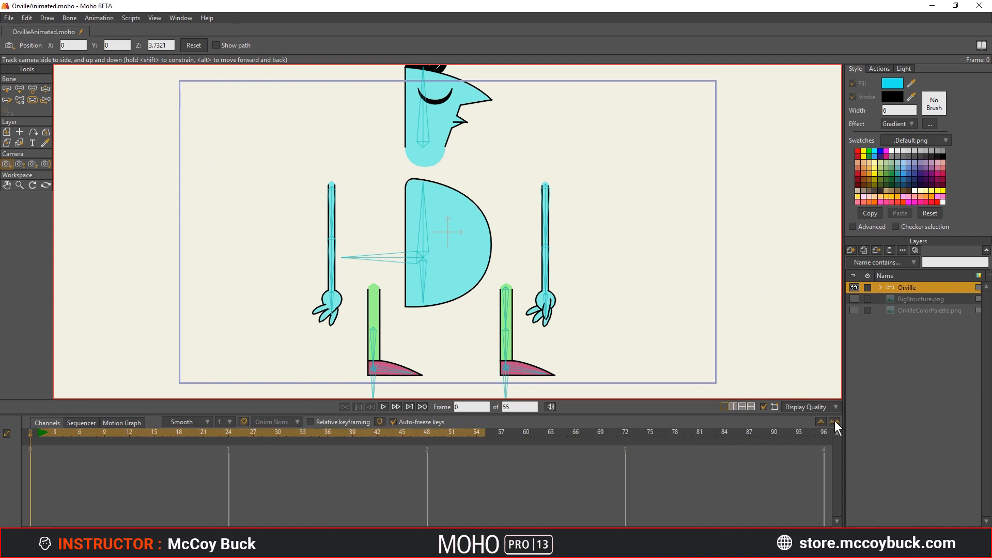
Step: Step through the jump's pose keyframes in the finished OrvilleAnimation05 reference animation
{"action": "key", "text": "alt+Right"}
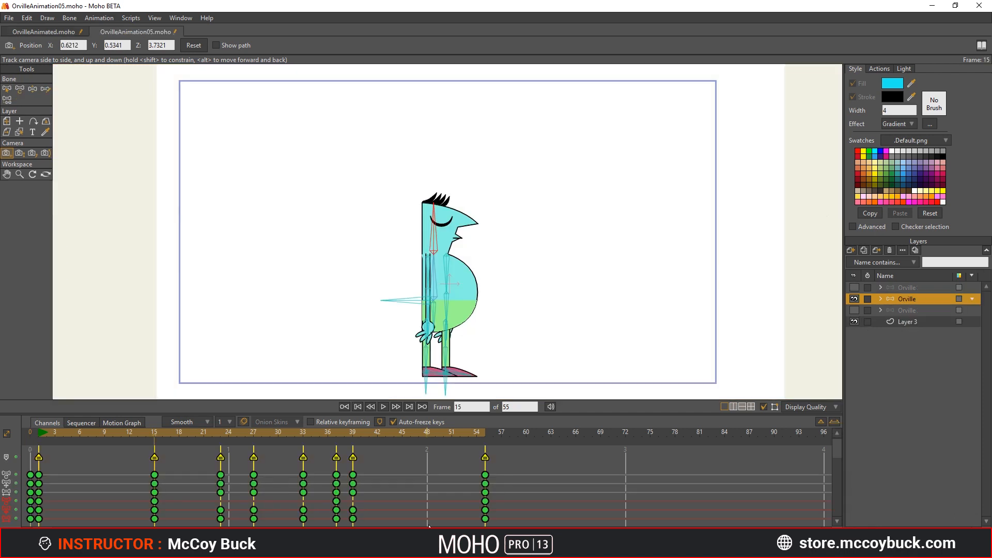
{"action": "key", "text": "alt+Right"}
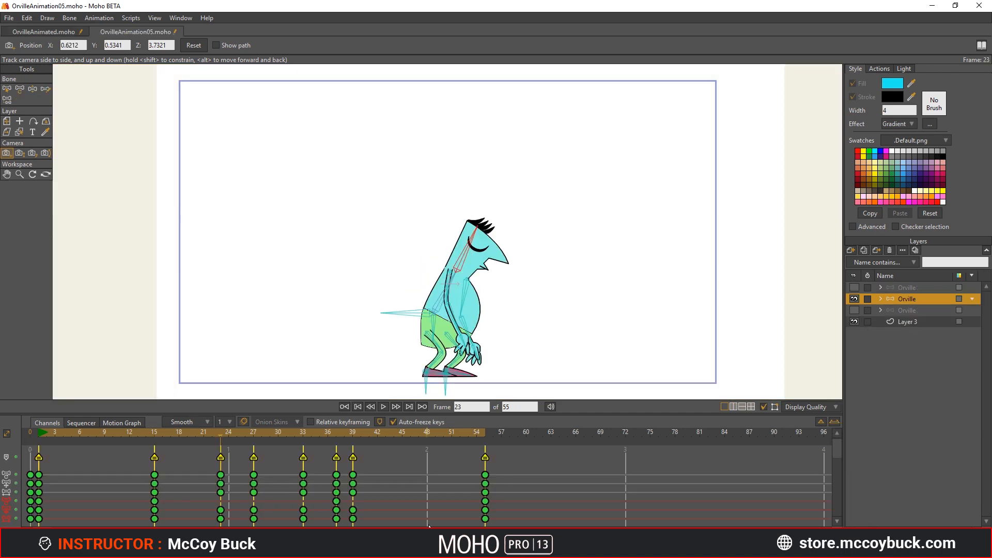
{"action": "key", "text": "alt+Right"}
{"action": "key", "text": "alt+Right"}
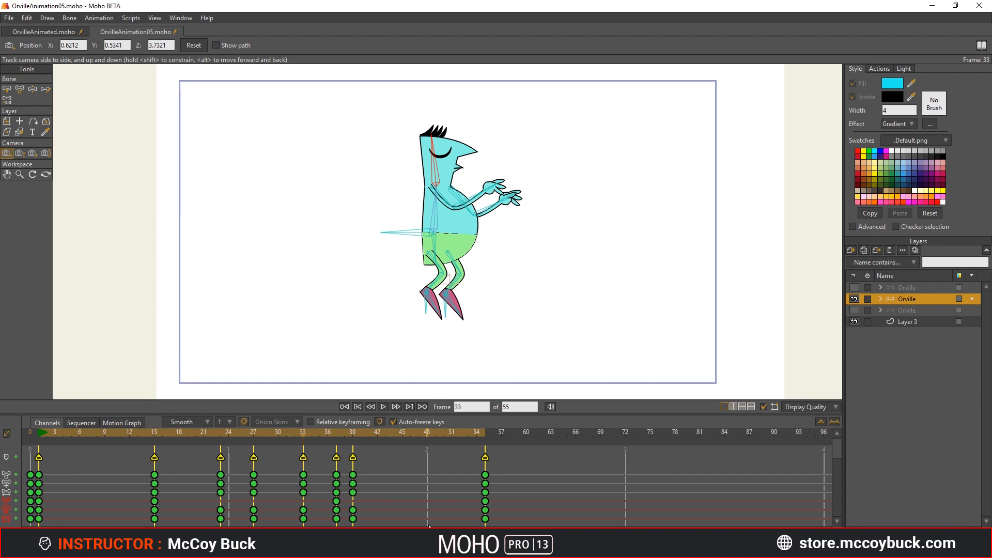
{"action": "key", "text": "alt+Right"}
{"action": "key", "text": "alt+Right"}
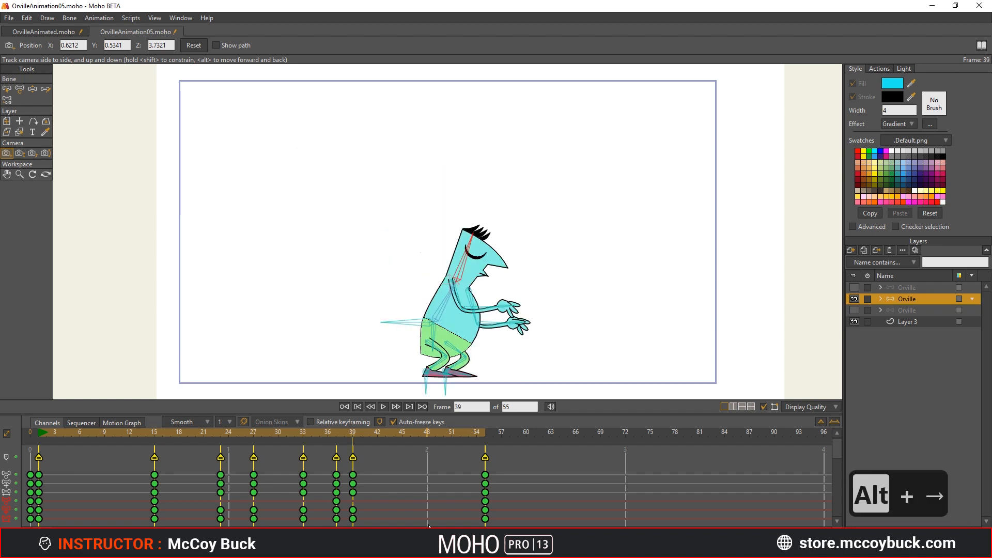
{"action": "key", "text": "alt+Right"}
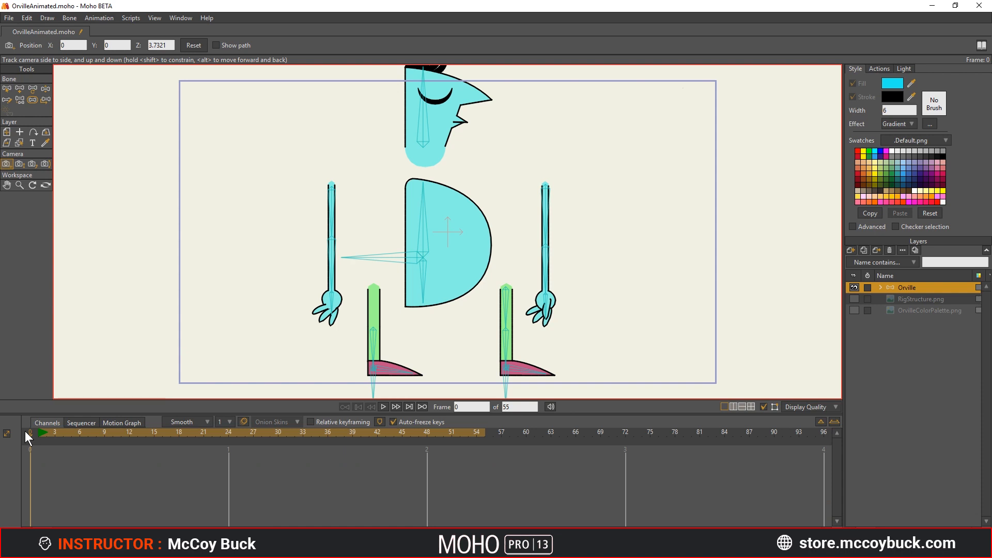
Step: On frame 1, move both foot target bones inward beneath the body so Orville stands with straight legs
{"action": "key", "text": "ctrl+z"}
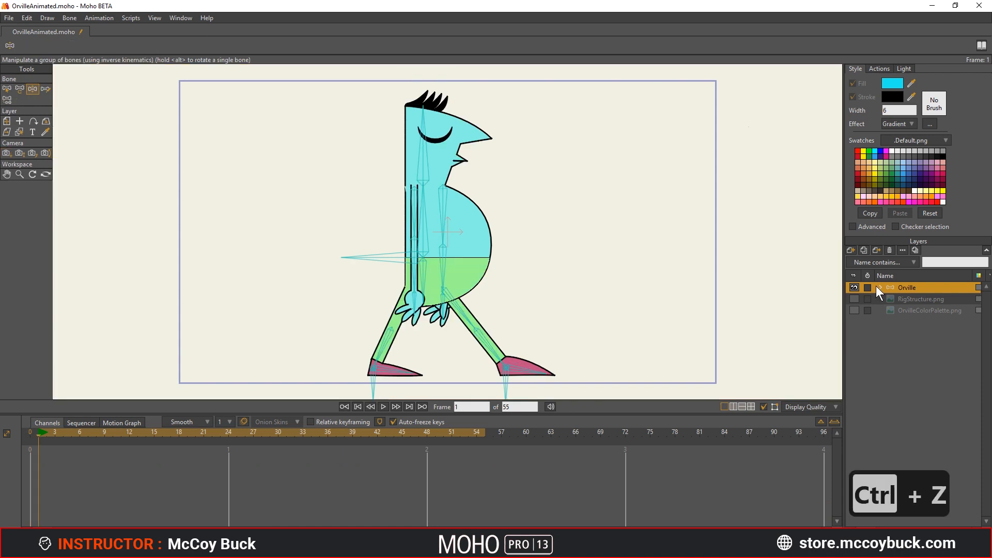
{"action": "key", "text": "z"}
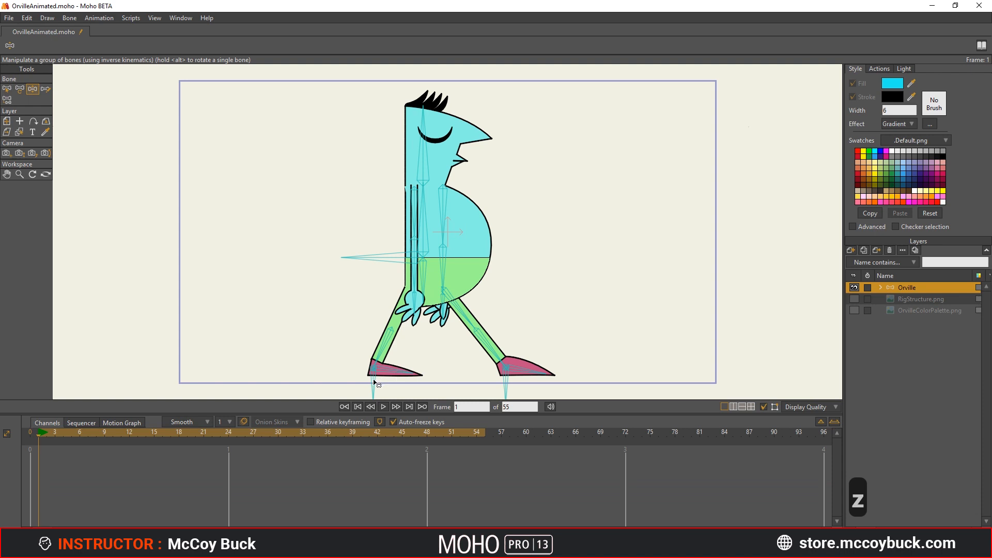
{"action": "left_click_drag", "start_coordinate": [375, 382], "coordinate": [411, 383]}
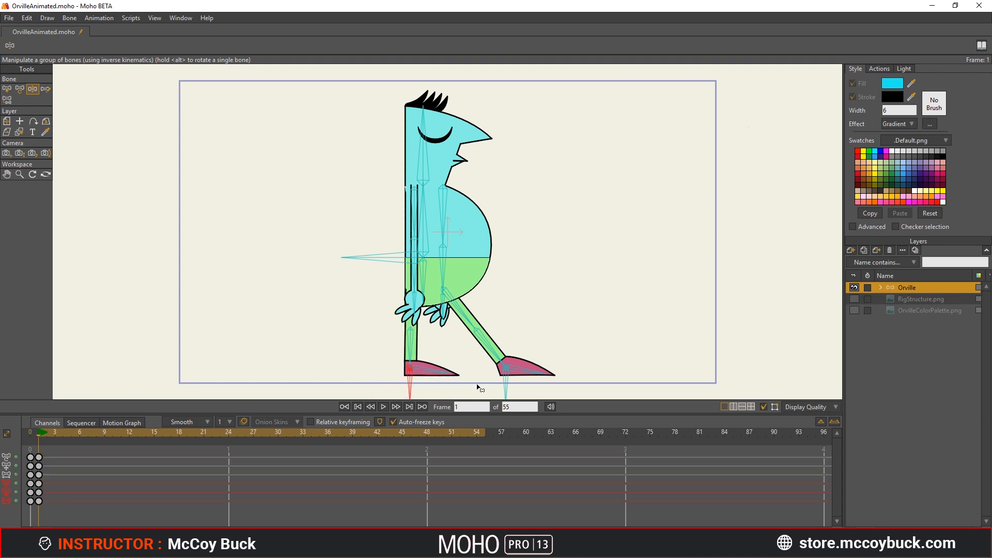
{"action": "left_click_drag", "start_coordinate": [505, 385], "coordinate": [437, 382]}
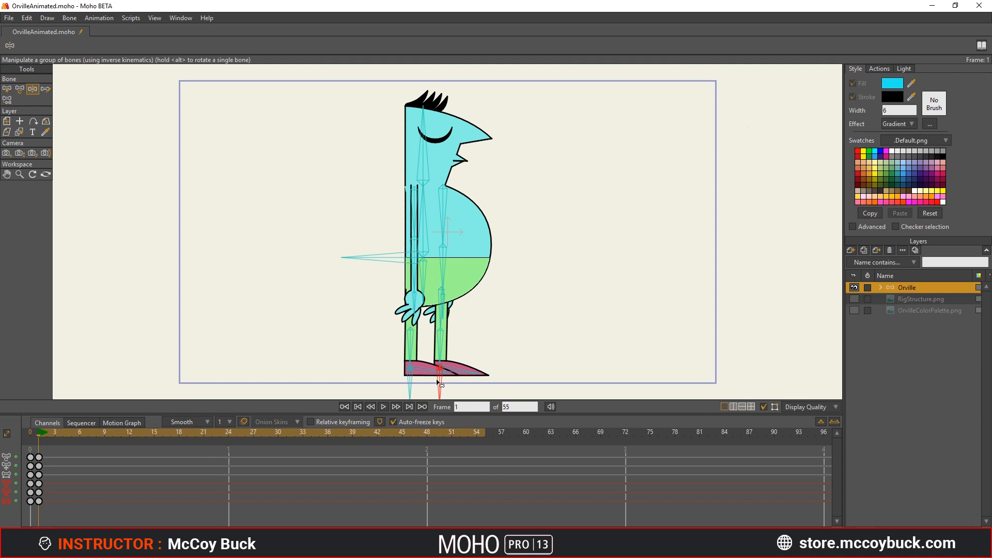
Step: On frame 2, lower Orville's body into a crouch and make the rear knee bend forward
{"action": "left_click", "coordinate": [46, 433]}
{"action": "key", "text": "z"}
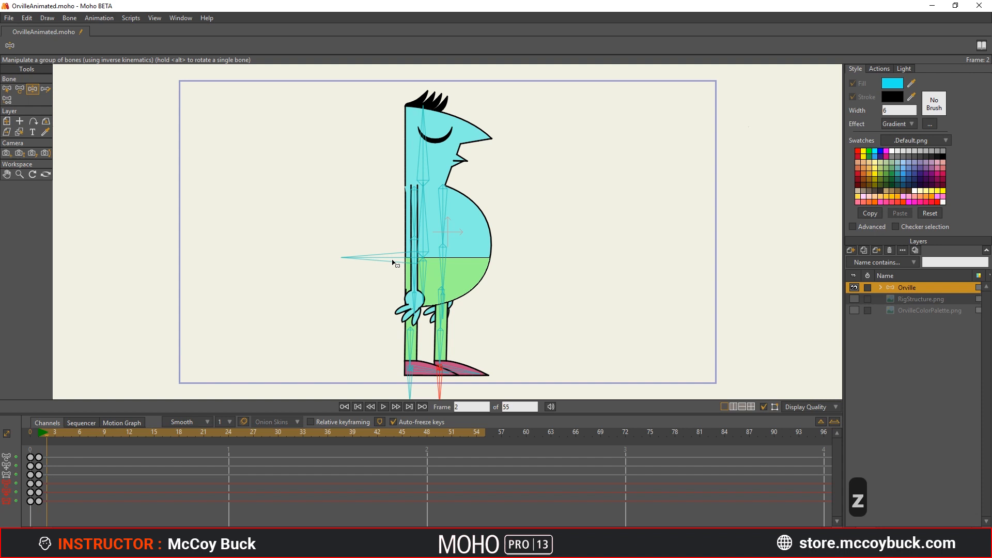
{"action": "left_click_drag", "start_coordinate": [392, 263], "coordinate": [386, 288]}
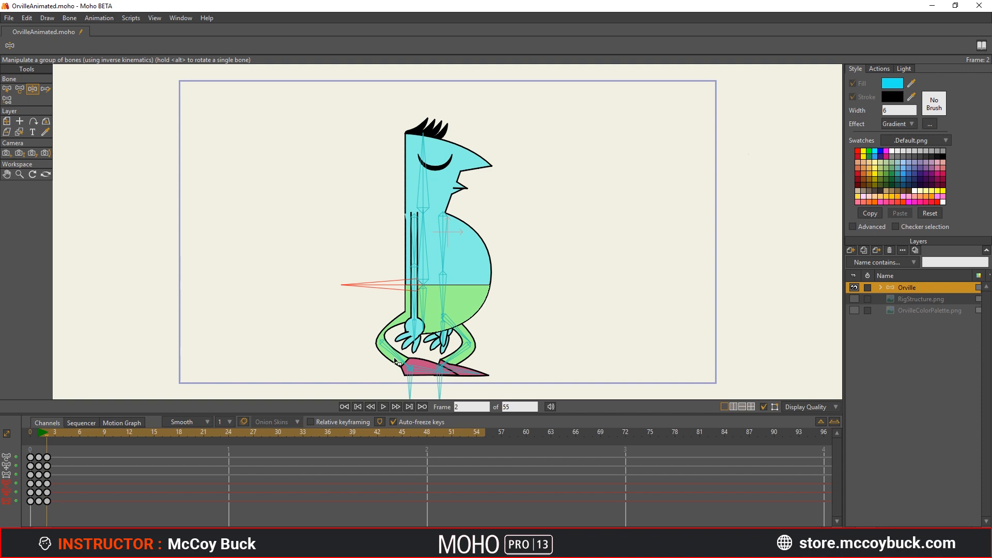
{"action": "key", "text": "t"}
{"action": "left_click_drag", "start_coordinate": [395, 361], "coordinate": [383, 355]}
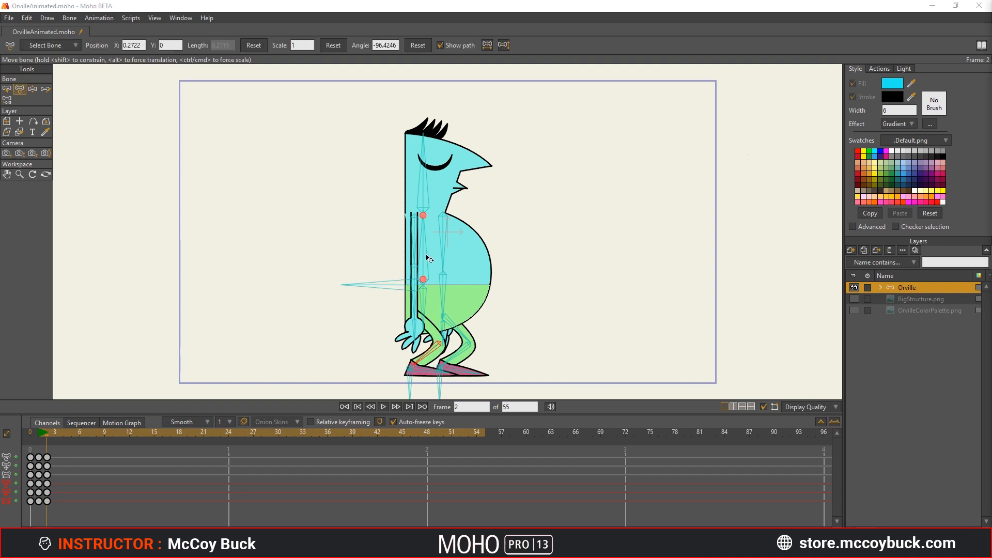
Step: Lean the crouching torso forward with the arms swung back, tilt the head up, and rotate the pelvis
{"action": "key", "text": "z"}
{"action": "left_click_drag", "start_coordinate": [429, 260], "coordinate": [436, 232]}
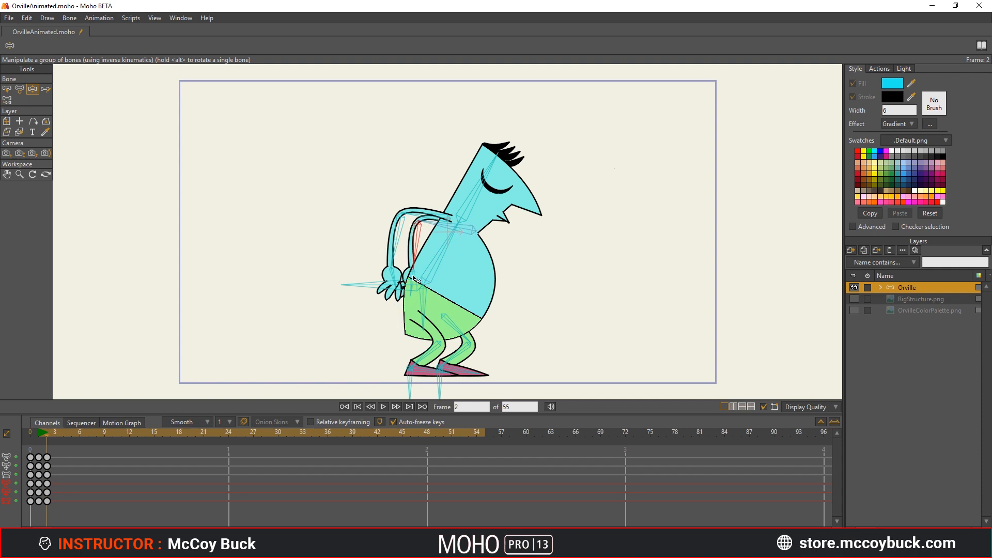
{"action": "left_click_drag", "start_coordinate": [479, 192], "coordinate": [465, 191]}
{"action": "key", "text": "t"}
{"action": "left_click_drag", "start_coordinate": [364, 304], "coordinate": [364, 312]}
{"action": "key", "text": "z"}
{"action": "left_click_drag", "start_coordinate": [426, 314], "coordinate": [417, 314]}
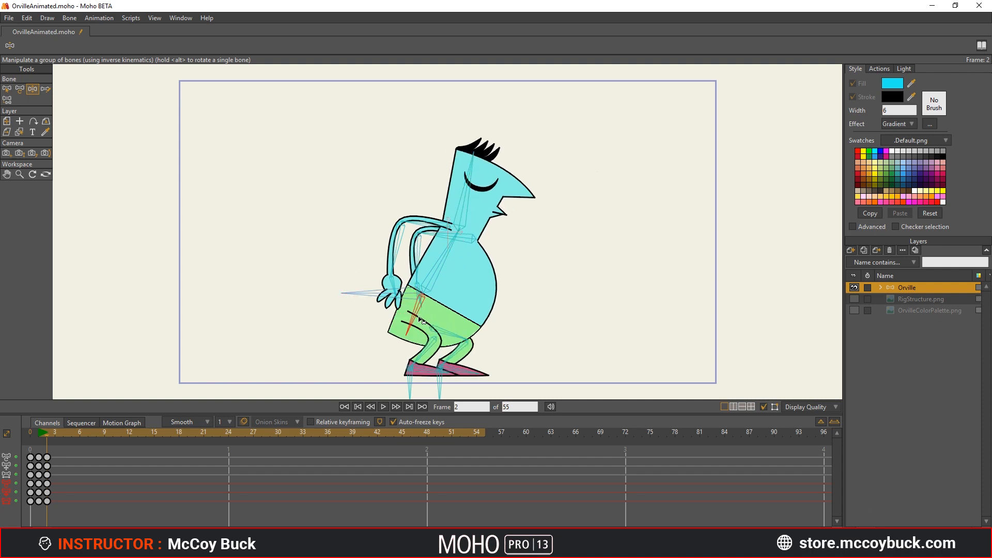
Step: Raise the crouched body slightly and swing both arms farther back on frame 2
{"action": "key", "text": "t"}
{"action": "left_click_drag", "start_coordinate": [366, 295], "coordinate": [365, 286]}
{"action": "key", "text": "z"}
{"action": "left_click_drag", "start_coordinate": [393, 256], "coordinate": [383, 254]}
{"action": "left_click_drag", "start_coordinate": [417, 255], "coordinate": [409, 253]}
Step: On frame 3, raise the body bone high enough to stretch the legs straight and rotate the pelvis upright
{"action": "left_click", "coordinate": [55, 433]}
{"action": "key", "text": "t"}
{"action": "left_click_drag", "start_coordinate": [360, 284], "coordinate": [360, 183]}
{"action": "key", "text": "z"}
{"action": "left_click_drag", "start_coordinate": [414, 209], "coordinate": [423, 210]}
Step: Undo the first foot adjustments and reposition both feet for take-off, lifting the rear foot with its toe pointing down
{"action": "left_click_drag", "start_coordinate": [429, 365], "coordinate": [405, 339]}
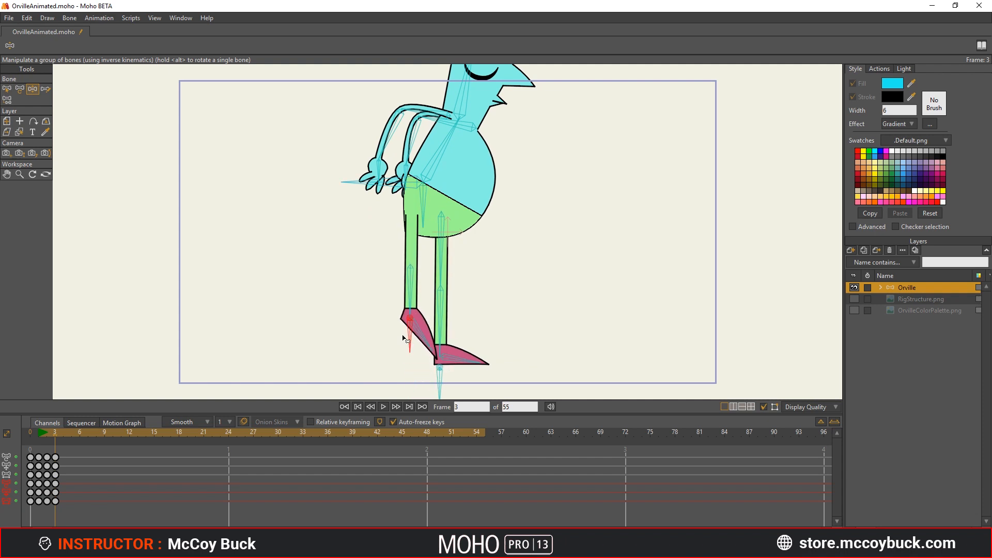
{"action": "key", "text": "ctrl+z"}
{"action": "key", "text": "ctrl+z"}
{"action": "key", "text": "z"}
{"action": "left_click_drag", "start_coordinate": [445, 368], "coordinate": [435, 382]}
{"action": "left_click_drag", "start_coordinate": [407, 379], "coordinate": [407, 359]}
{"action": "scroll", "coordinate": [408, 362], "scroll_direction": "down", "scroll_amount": 1}
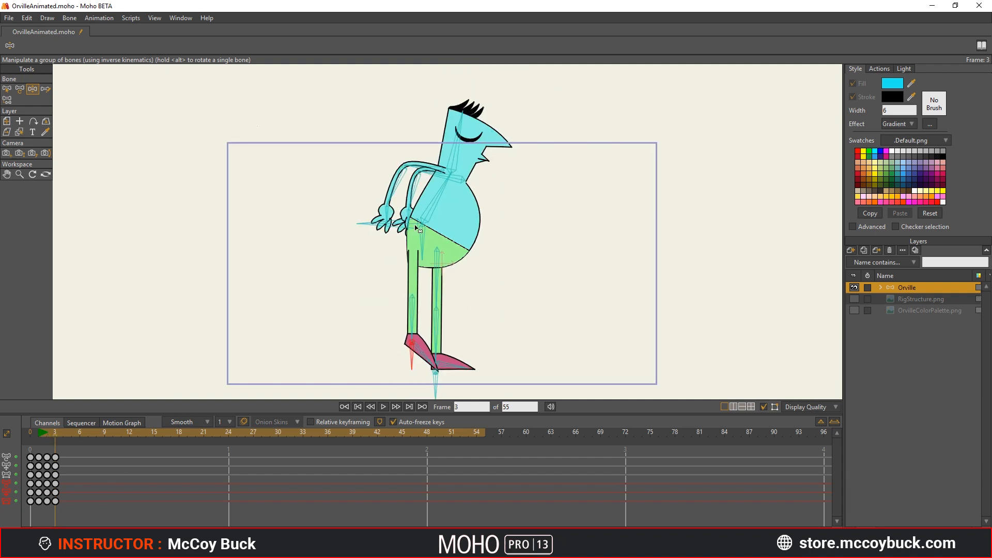
Step: Swing both arms up in front of the body and straighten the torso and head on frame 3
{"action": "key", "text": "z"}
{"action": "left_click_drag", "start_coordinate": [417, 229], "coordinate": [495, 191]}
{"action": "left_click_drag", "start_coordinate": [440, 212], "coordinate": [432, 206]}
{"action": "left_click_drag", "start_coordinate": [412, 136], "coordinate": [420, 133]}
Step: Lift the front foot to bend its knee on frame 3, and undo the trial raise of the body
{"action": "key", "text": "z"}
{"action": "left_click_drag", "start_coordinate": [434, 384], "coordinate": [434, 313]}
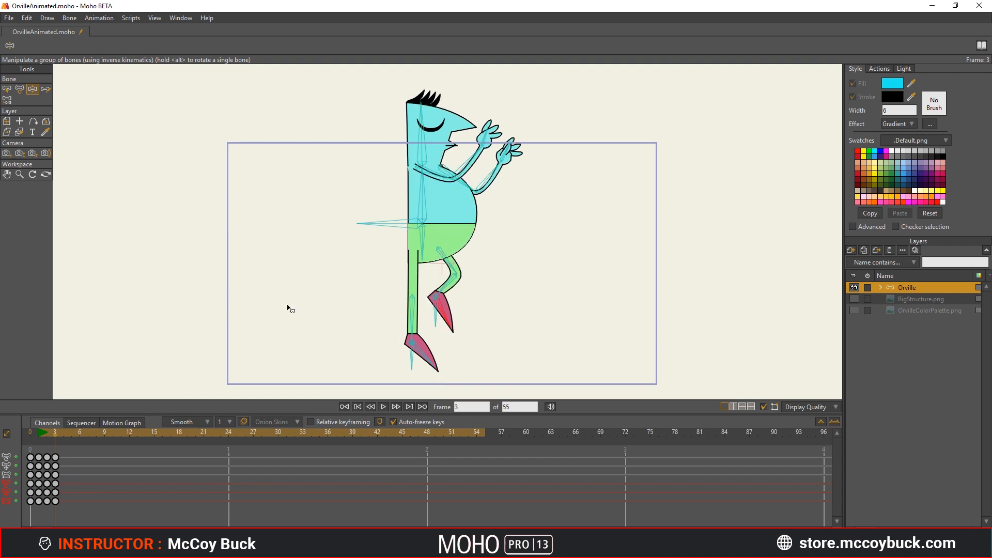
{"action": "left_click_drag", "start_coordinate": [389, 227], "coordinate": [389, 205]}
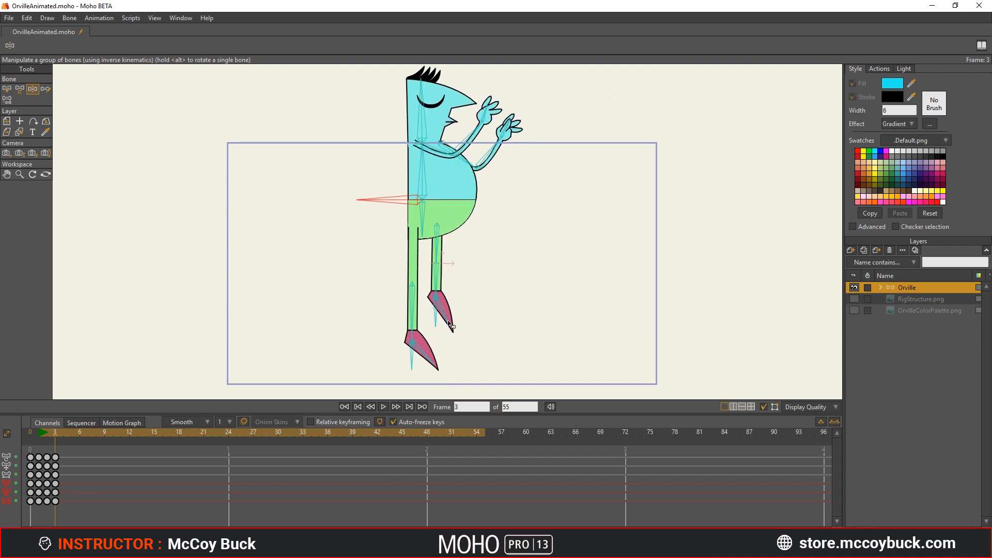
{"action": "key", "text": "ctrl+z"}
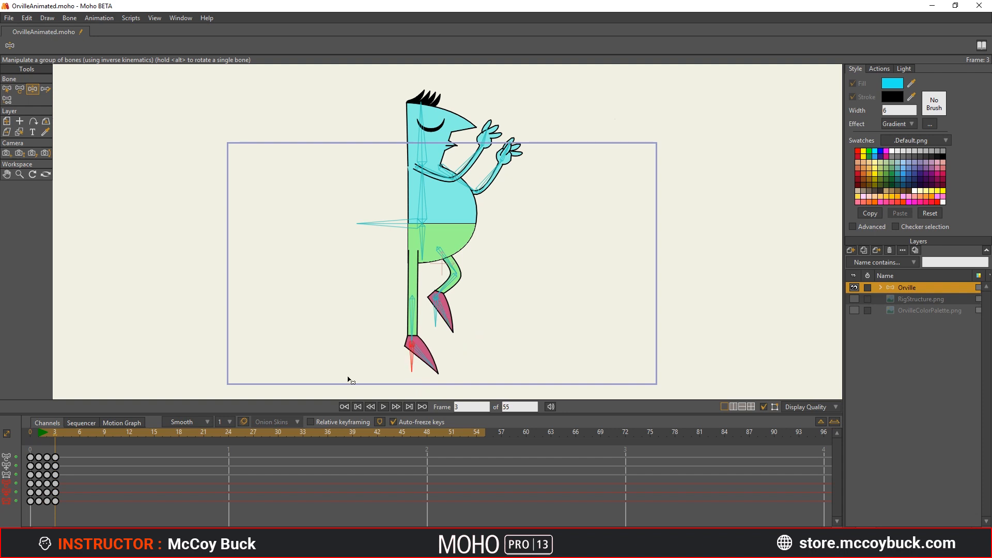
Step: On frame 4, raise the body to the jump's peak and lift both feet so the knees bend in the air
{"action": "left_click", "coordinate": [62, 433]}
{"action": "key", "text": "z"}
{"action": "left_click_drag", "start_coordinate": [385, 247], "coordinate": [385, 195]}
{"action": "left_click_drag", "start_coordinate": [408, 368], "coordinate": [399, 268]}
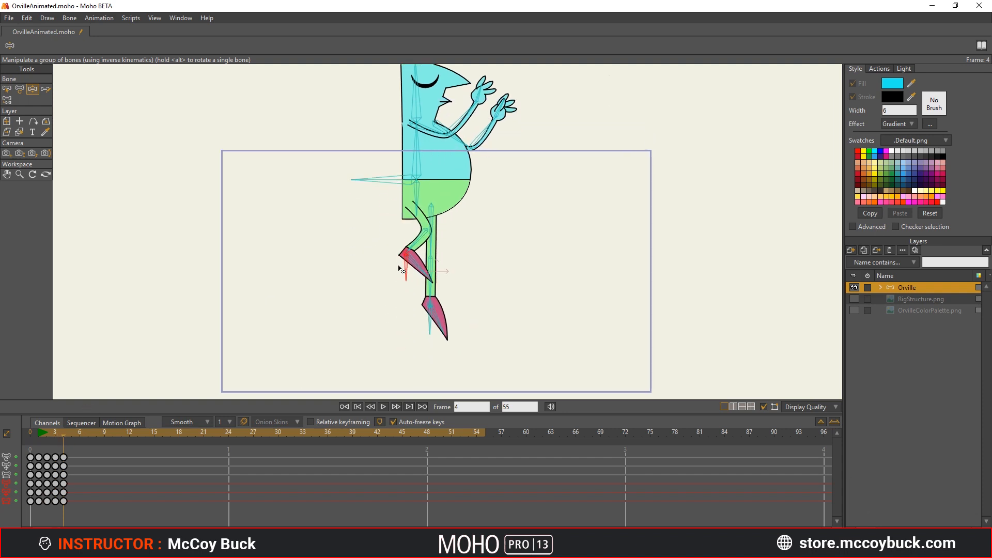
{"action": "left_click_drag", "start_coordinate": [440, 328], "coordinate": [448, 288]}
{"action": "left_click_drag", "start_coordinate": [483, 248], "coordinate": [486, 266]}
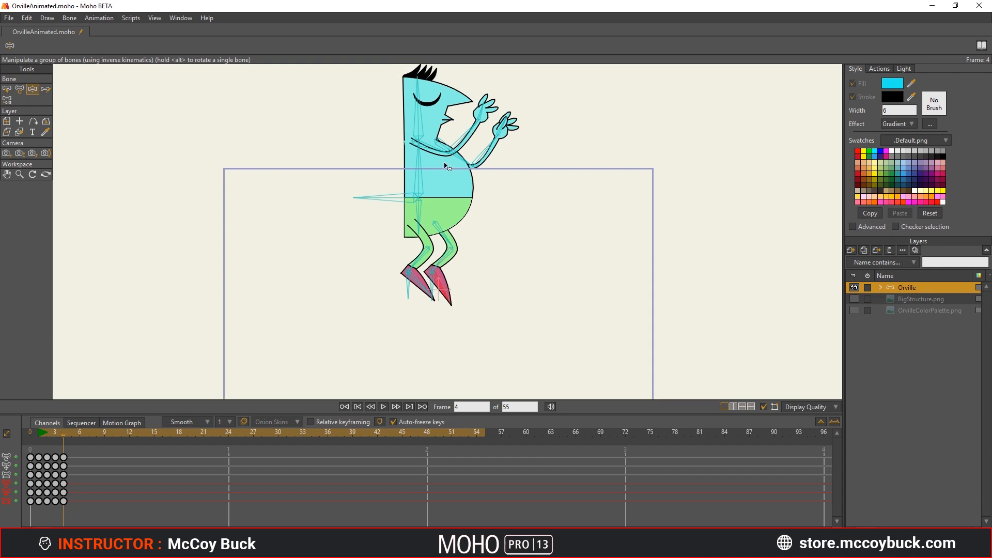
Step: Rotate the upper arms and forearms slightly upward in front of the face on the frame 4 airborne pose
{"action": "left_click_drag", "start_coordinate": [442, 159], "coordinate": [468, 125]}
{"action": "left_click_drag", "start_coordinate": [461, 161], "coordinate": [465, 147]}
{"action": "left_click_drag", "start_coordinate": [500, 130], "coordinate": [498, 127]}
{"action": "scroll", "coordinate": [373, 278], "scroll_direction": "down", "scroll_amount": 3}
Step: On frame 5, extend the front foot down toward the ground, then lower the body and rear foot slightly
{"action": "left_click", "coordinate": [70, 433]}
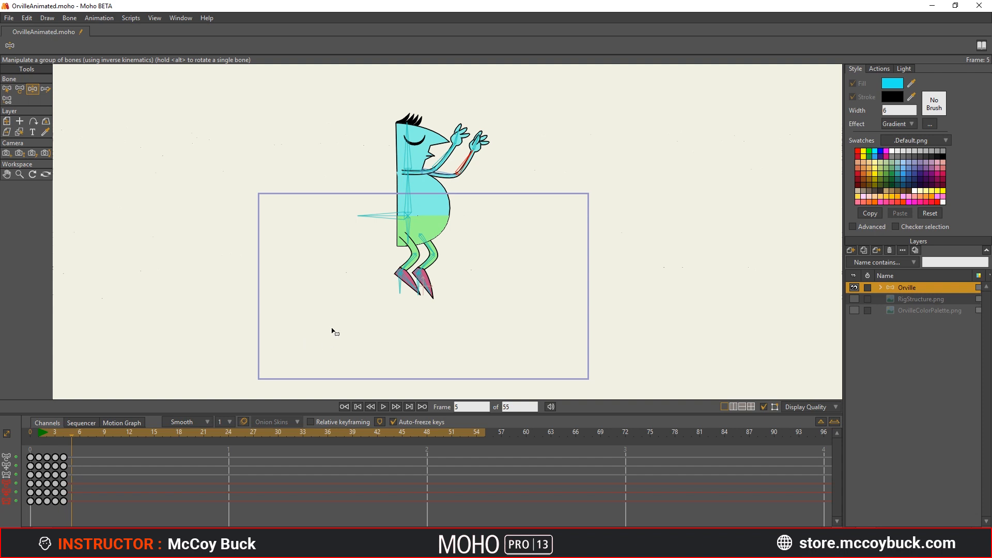
{"action": "key", "text": "z"}
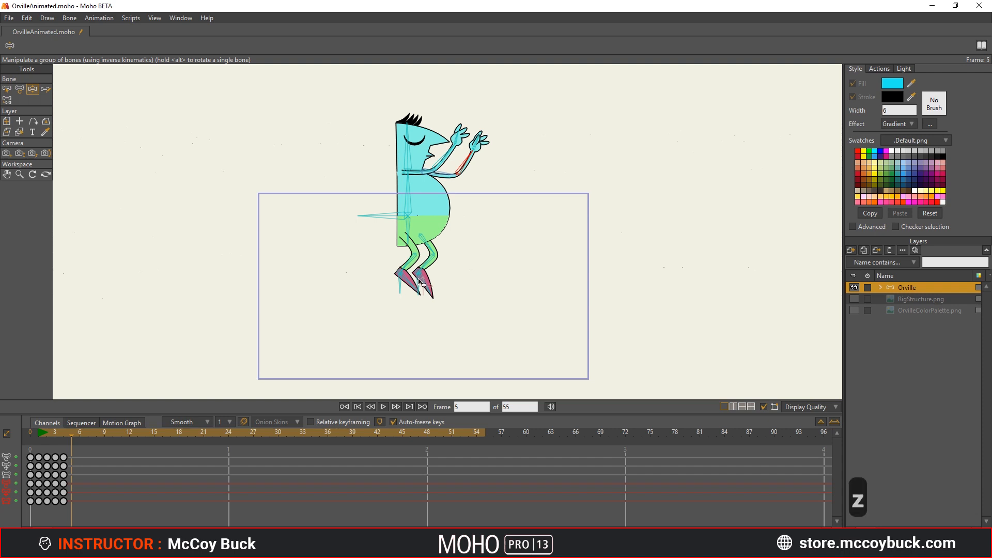
{"action": "left_click_drag", "start_coordinate": [419, 279], "coordinate": [407, 371]}
{"action": "left_click_drag", "start_coordinate": [391, 216], "coordinate": [390, 234]}
{"action": "left_click_drag", "start_coordinate": [402, 296], "coordinate": [401, 314]}
Step: Compare the neighbouring frames and raise both arms higher on the frame 5 descent pose
{"action": "mouse_move", "coordinate": [71, 435]}
{"action": "left_mouse_down"}
{"action": "mouse_move", "coordinate": [61, 434]}
{"action": "mouse_move", "coordinate": [71, 437]}
{"action": "left_mouse_up"}
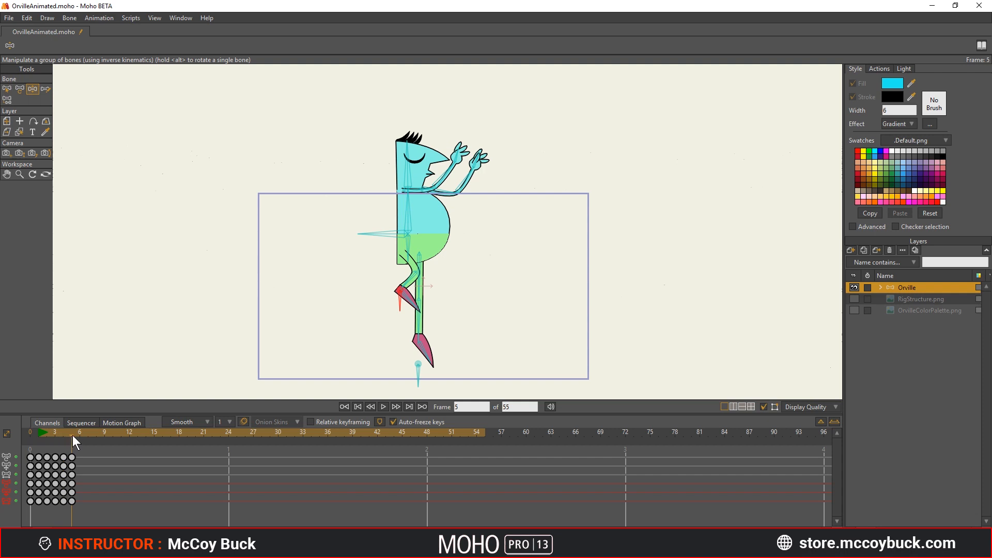
{"action": "left_click_drag", "start_coordinate": [81, 431], "coordinate": [73, 433]}
{"action": "left_click_drag", "start_coordinate": [439, 193], "coordinate": [471, 155]}
Step: On frame 6, lower the body for the landing and bring the rear foot down to the ground
{"action": "left_click_drag", "start_coordinate": [72, 431], "coordinate": [82, 434]}
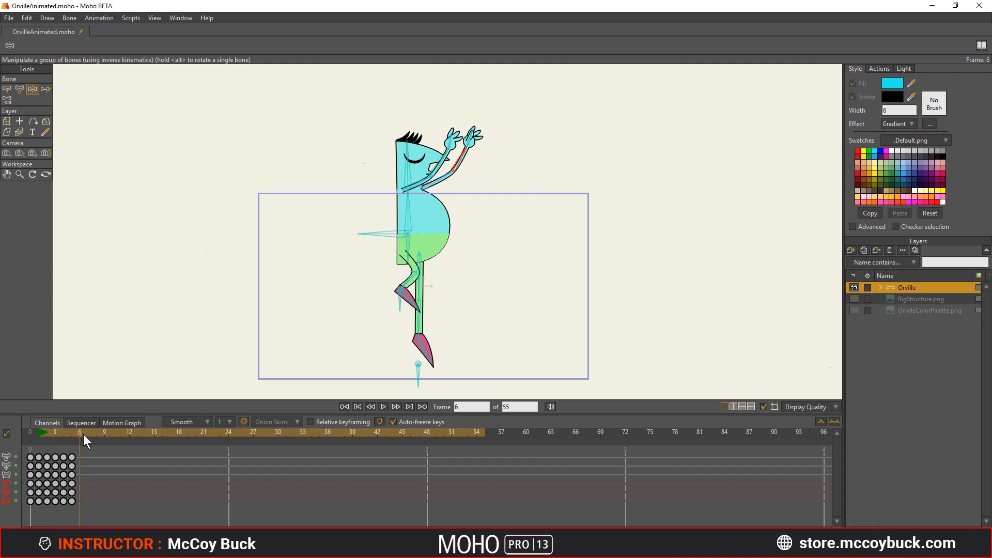
{"action": "key", "text": "z"}
{"action": "left_click_drag", "start_coordinate": [388, 238], "coordinate": [387, 264]}
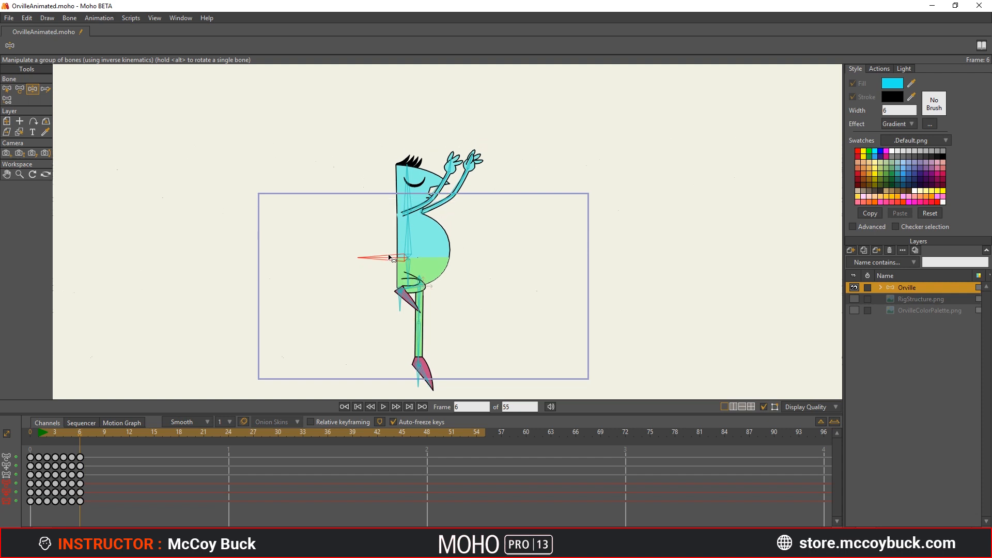
{"action": "key", "text": "z"}
{"action": "left_click_drag", "start_coordinate": [404, 300], "coordinate": [410, 379]}
Step: Drop the body into a deep landing squat, bend the torso forward, and adjust the arms reaching ahead
{"action": "key", "text": "z"}
{"action": "left_click_drag", "start_coordinate": [397, 259], "coordinate": [387, 322]}
{"action": "left_click_drag", "start_coordinate": [408, 283], "coordinate": [438, 296]}
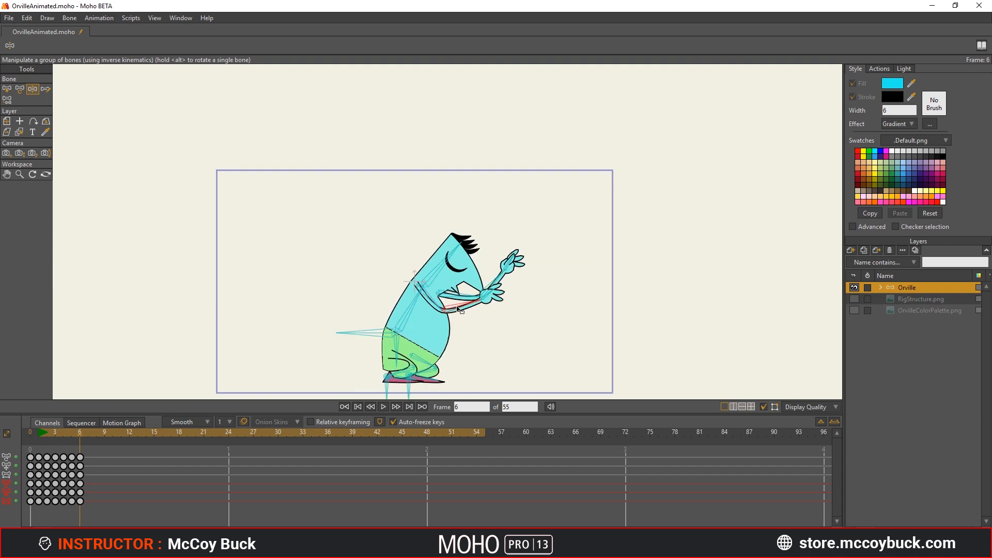
{"action": "left_click_drag", "start_coordinate": [491, 287], "coordinate": [489, 265]}
{"action": "left_click_drag", "start_coordinate": [509, 269], "coordinate": [505, 284]}
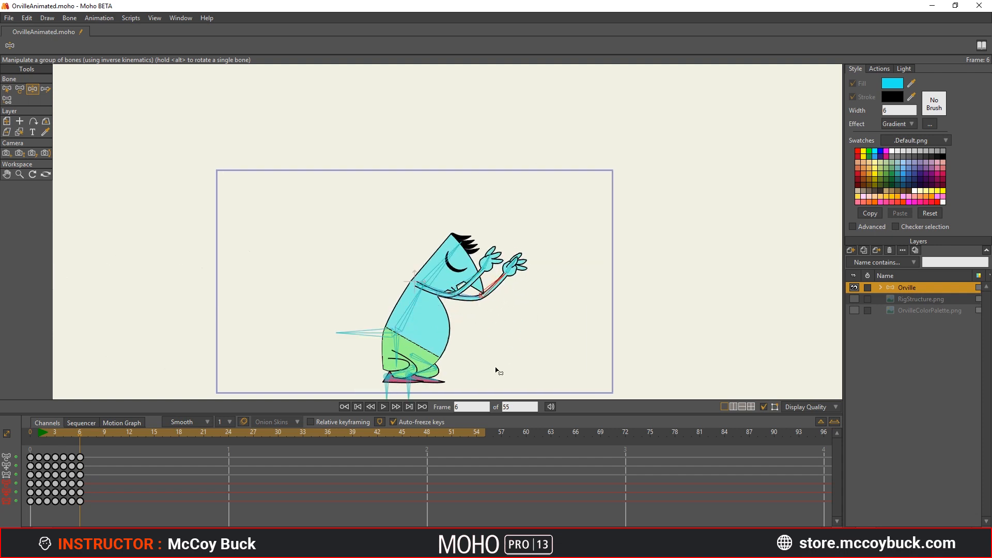
Step: Copy all the standing pose keyframes from frame 1 and paste them at frame 7 to end the jump
{"action": "left_click", "coordinate": [87, 431]}
{"action": "key", "text": "Escape"}
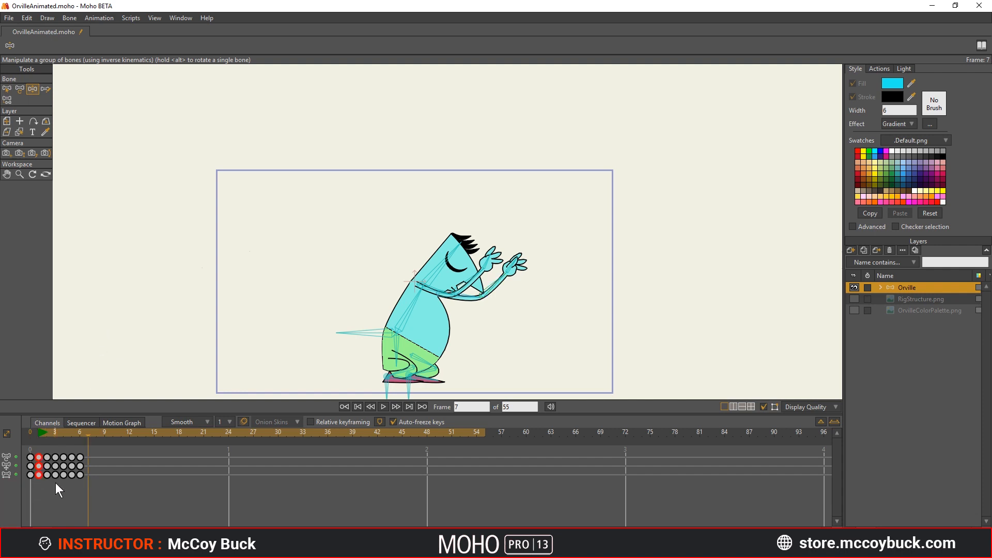
{"action": "key", "text": "ctrl+c"}
{"action": "key", "text": "ctrl+v"}
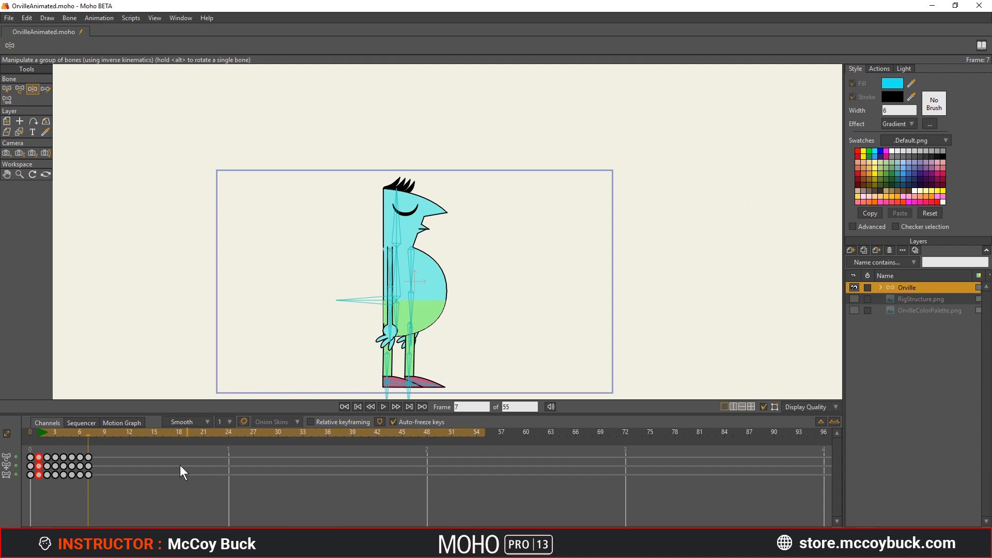
Step: Label all keyframes from frame 1 through frame 7 green to mark them as key poses
{"action": "left_click_drag", "start_coordinate": [120, 448], "coordinate": [41, 476]}
{"action": "right_click", "coordinate": [42, 476]}
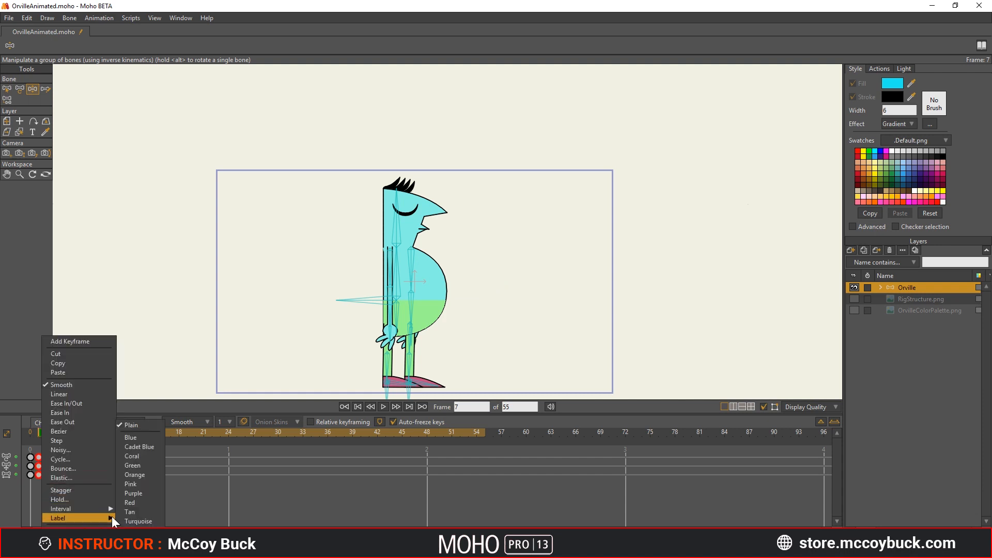
{"action": "left_click", "coordinate": [145, 467]}
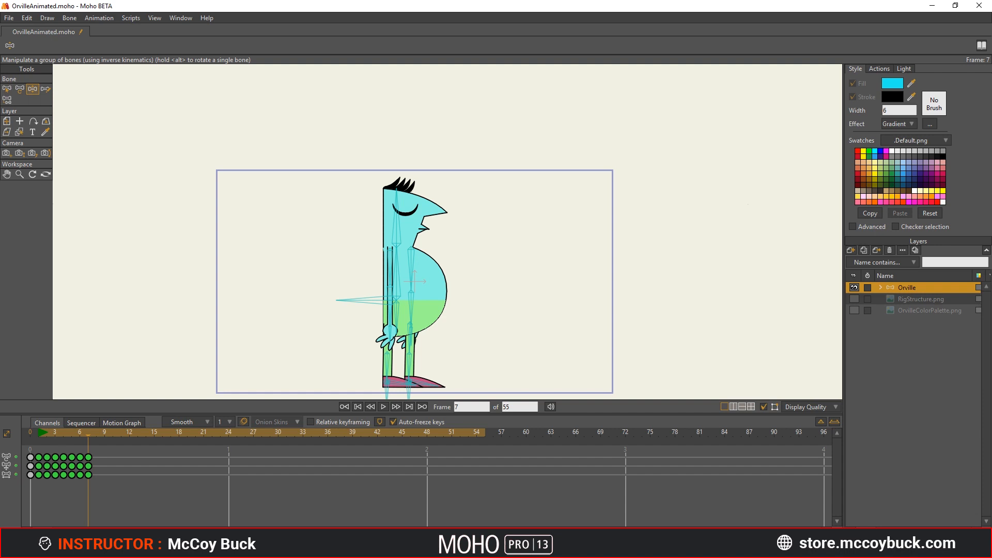
Step: Starting from frame 1, flip back and forth between neighbouring frames to examine how the jump's key poses flow together
{"action": "left_click", "coordinate": [41, 435]}
{"action": "key", "text": "Right"}
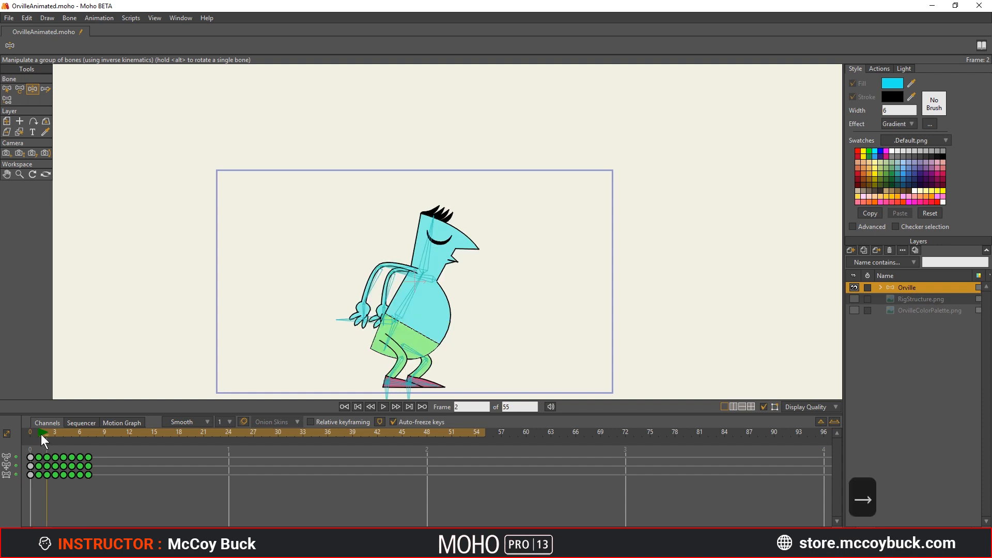
{"action": "key", "text": "Left"}
{"action": "key", "text": "Right"}
{"action": "key", "text": "Right"}
{"action": "key", "text": "Left"}
{"action": "key", "text": "Right"}
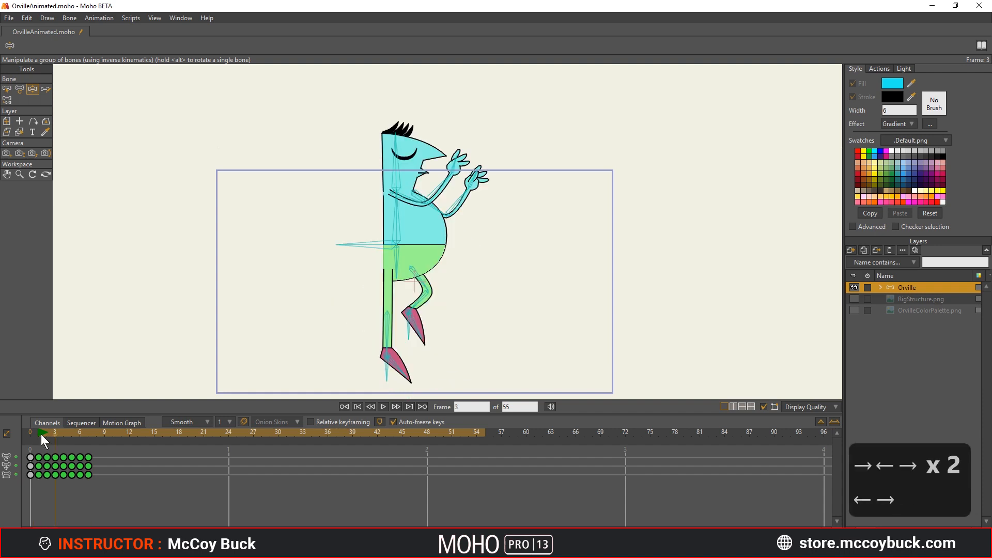
{"action": "key", "text": "Left"}
{"action": "key", "text": "Right"}
{"action": "key", "text": "Right"}
{"action": "key", "text": "Left"}
{"action": "key", "text": "Left"}
{"action": "key", "text": "Right"}
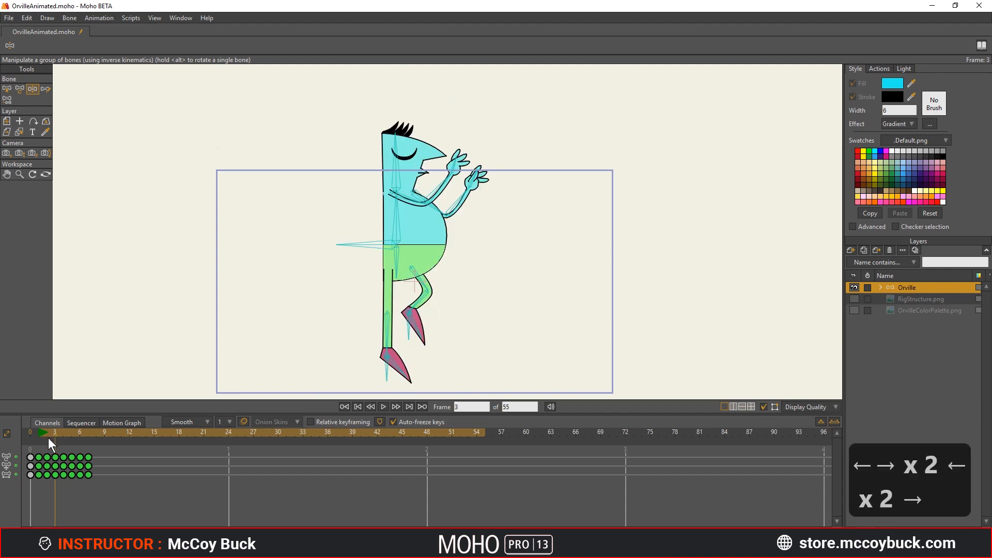
{"action": "key", "text": "Right"}
{"action": "key", "text": "Left"}
{"action": "key", "text": "Left"}
{"action": "key", "text": "Right"}
{"action": "key", "text": "Right"}
{"action": "key", "text": "Left"}
{"action": "key", "text": "Left"}
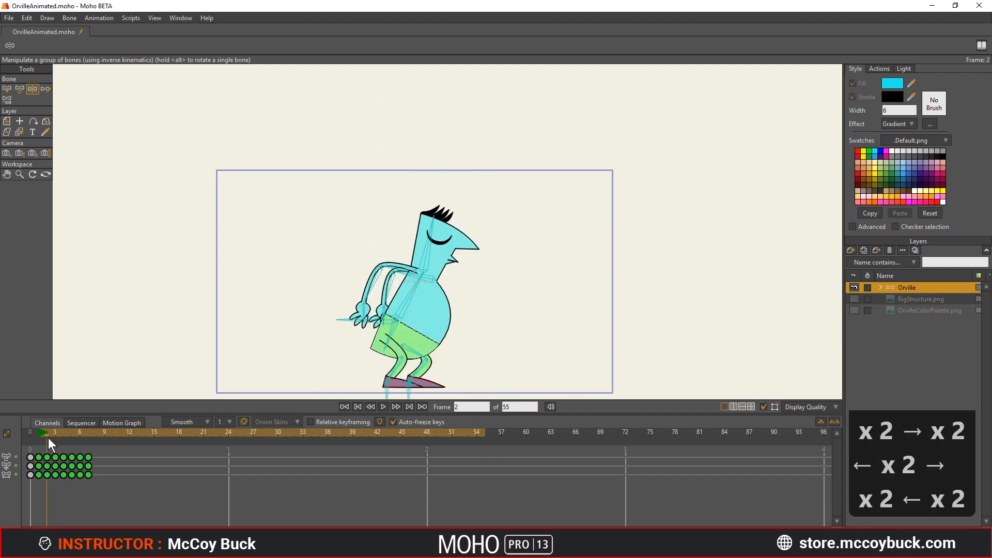
{"action": "key", "text": "Right"}
{"action": "key", "text": "Right"}
{"action": "key", "text": "Left"}
{"action": "key", "text": "Left"}
{"action": "key", "text": "Right"}
{"action": "key", "text": "Right"}
{"action": "key", "text": "Left"}
{"action": "key", "text": "Left"}
{"action": "key", "text": "Right"}
{"action": "key", "text": "Right"}
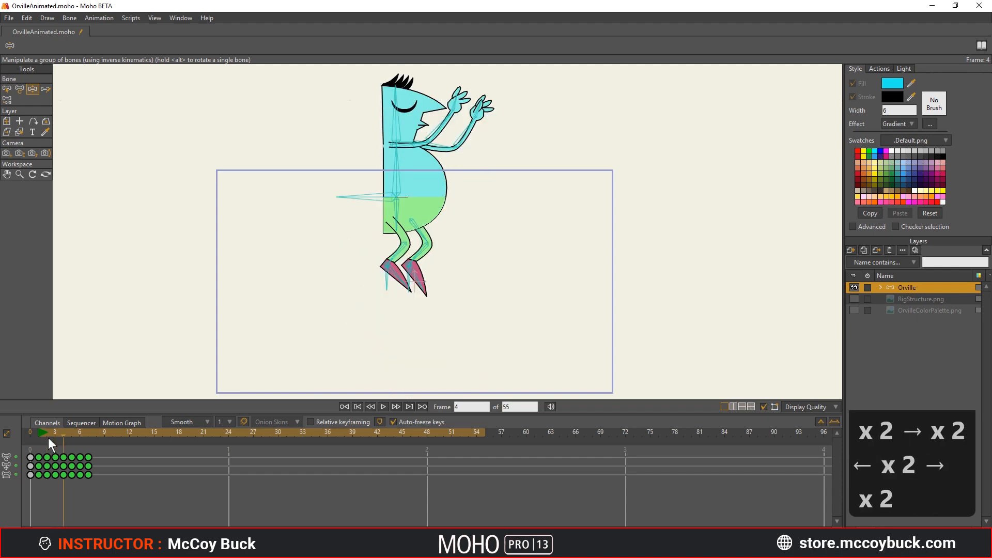
{"action": "key", "text": "Left"}
{"action": "key", "text": "Left"}
{"action": "key", "text": "Right"}
{"action": "key", "text": "Right"}
{"action": "key", "text": "Right"}
{"action": "key", "text": "Right"}
{"action": "key", "text": "Left"}
{"action": "key", "text": "Right"}
{"action": "key", "text": "Left"}
{"action": "key", "text": "Left"}
{"action": "key", "text": "Left"}
{"action": "key", "text": "Left"}
{"action": "key", "text": "Left"}
{"action": "key", "text": "Right"}
{"action": "key", "text": "Right"}
{"action": "key", "text": "Right"}
{"action": "key", "text": "Right"}
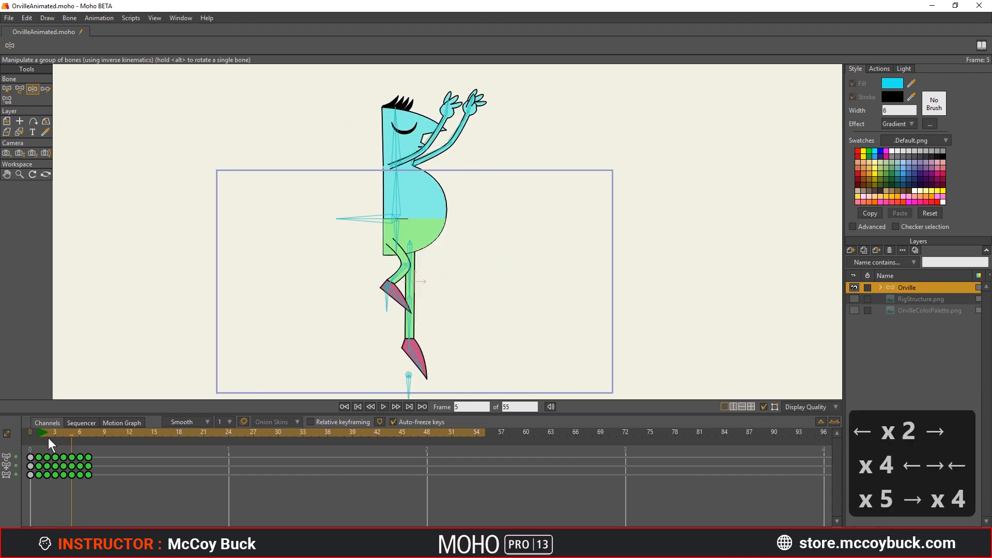
{"action": "key", "text": "Right"}
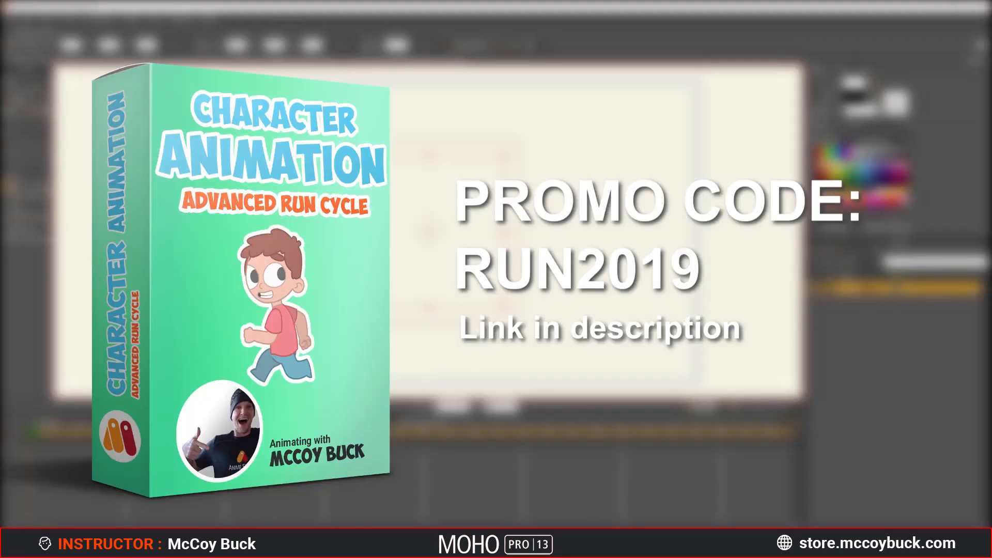